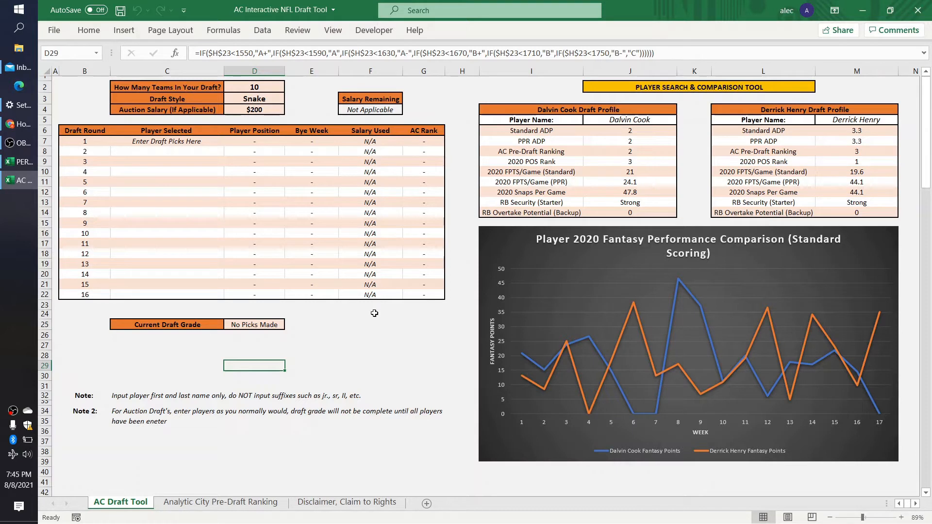
Set the number of teams in the draft to 10 and the draft style to Snake
click(235, 90)
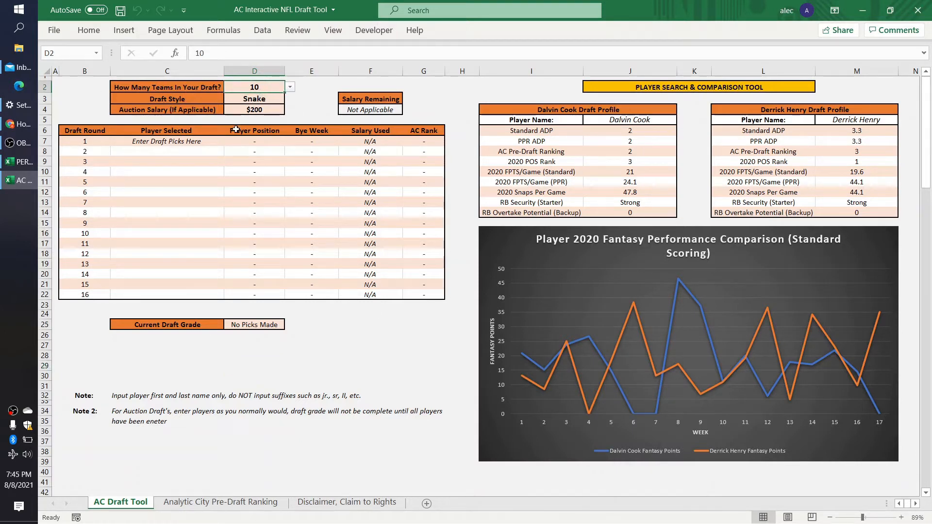
click(271, 100)
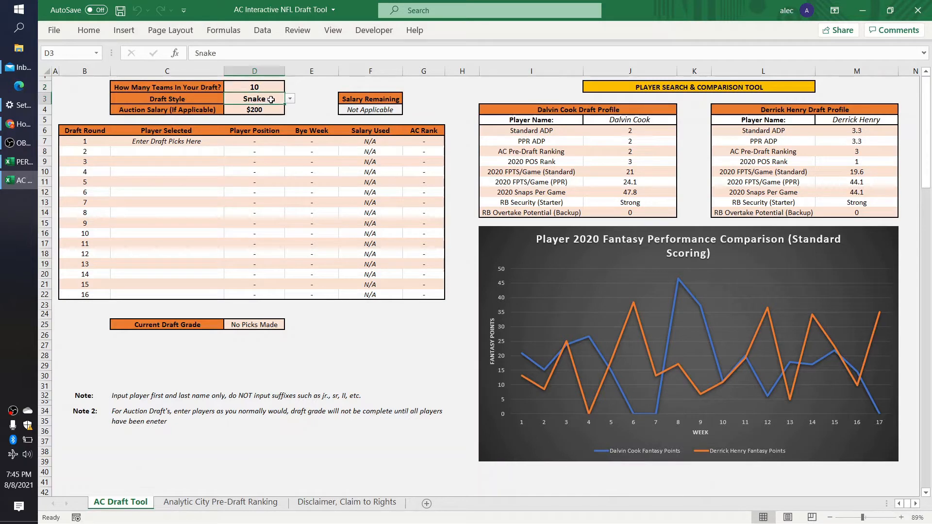
click(262, 88)
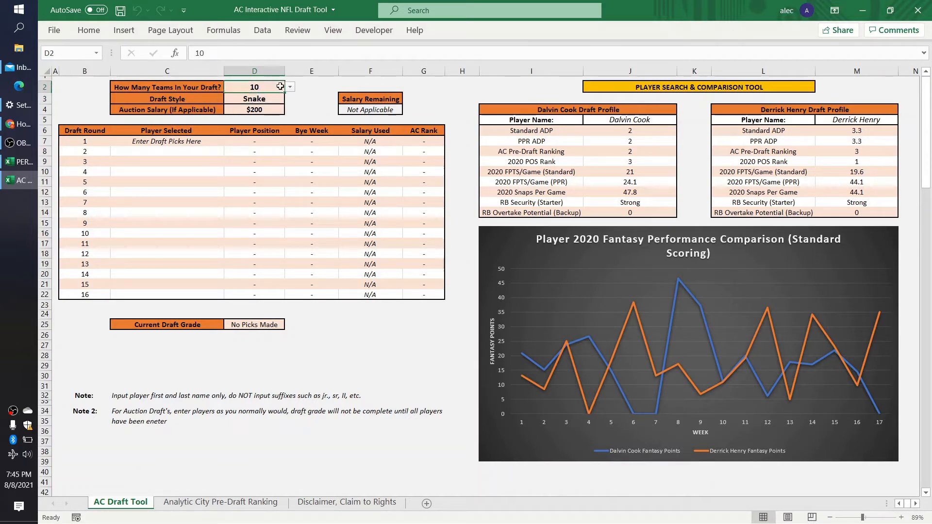
click(290, 87)
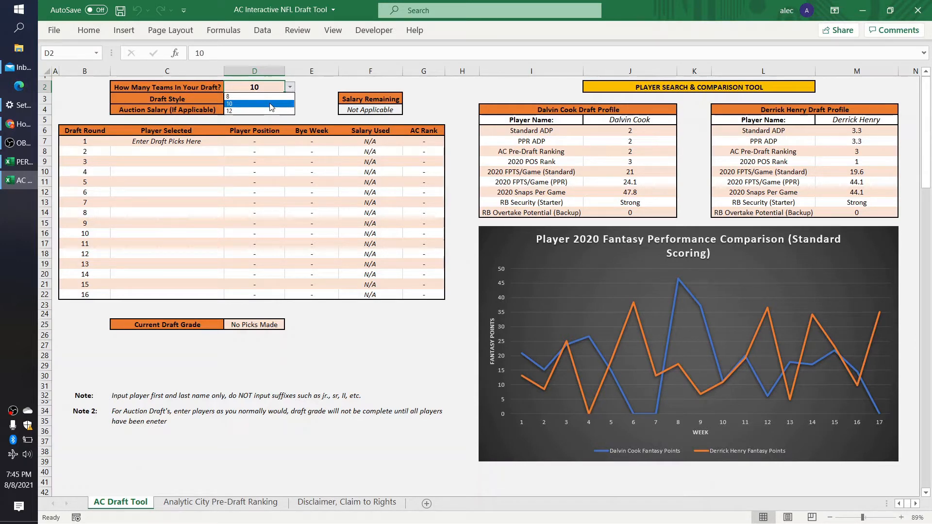
click(270, 104)
click(270, 99)
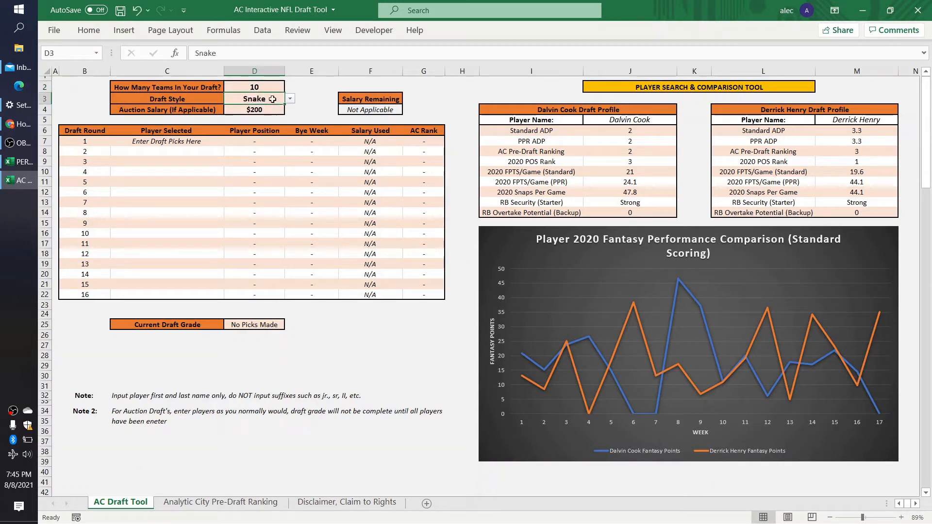
click(290, 99)
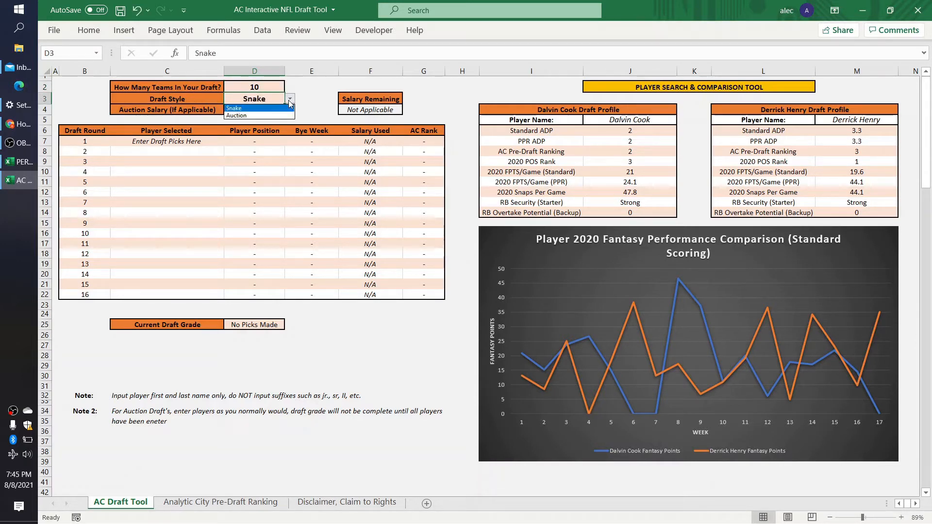
click(246, 108)
click(247, 109)
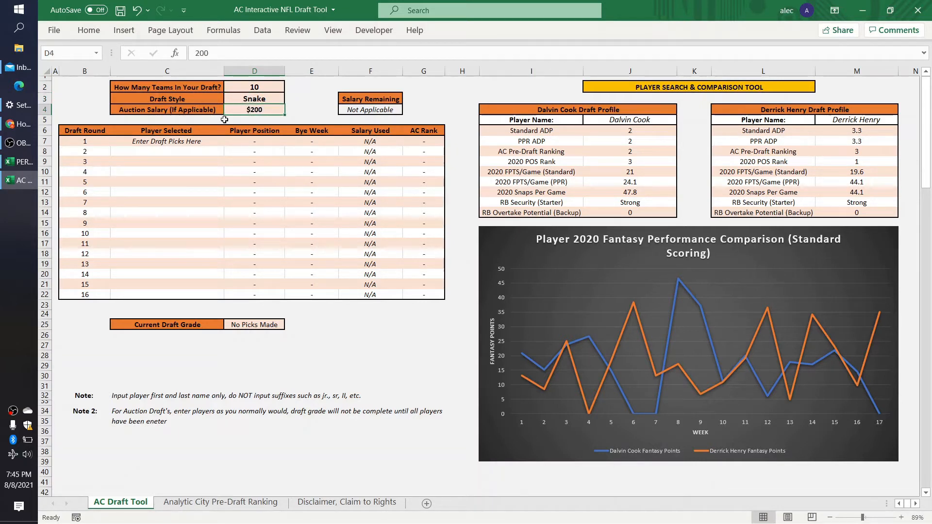
Enter Alvin Kamara as the player selected in draft round 1
click(266, 149)
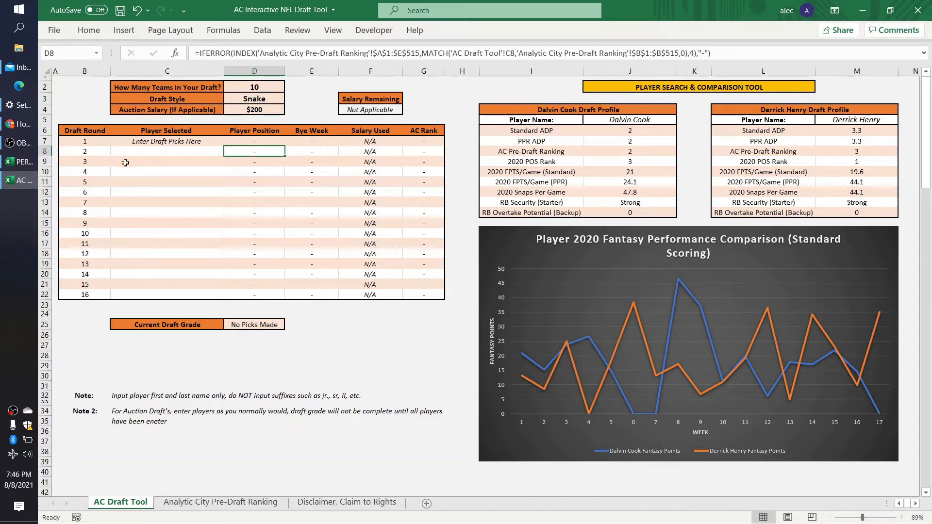
click(178, 141)
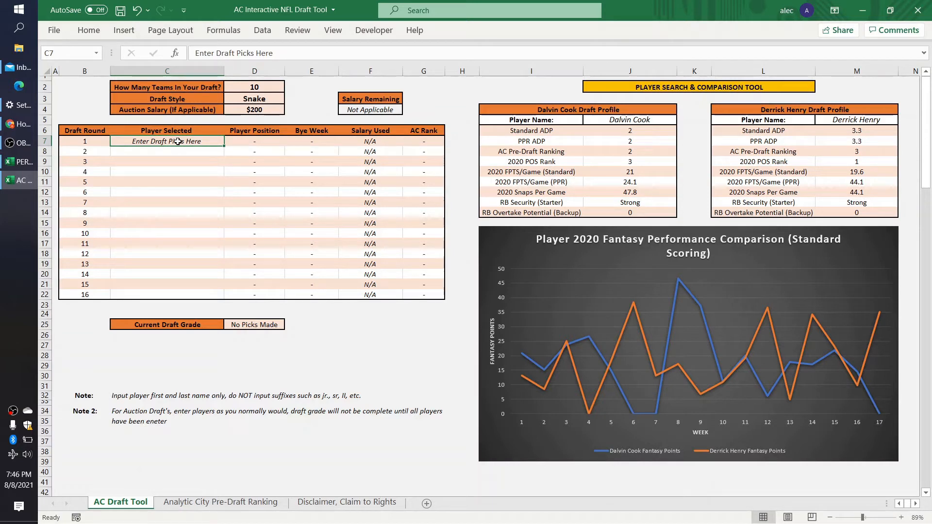
text(Alv)
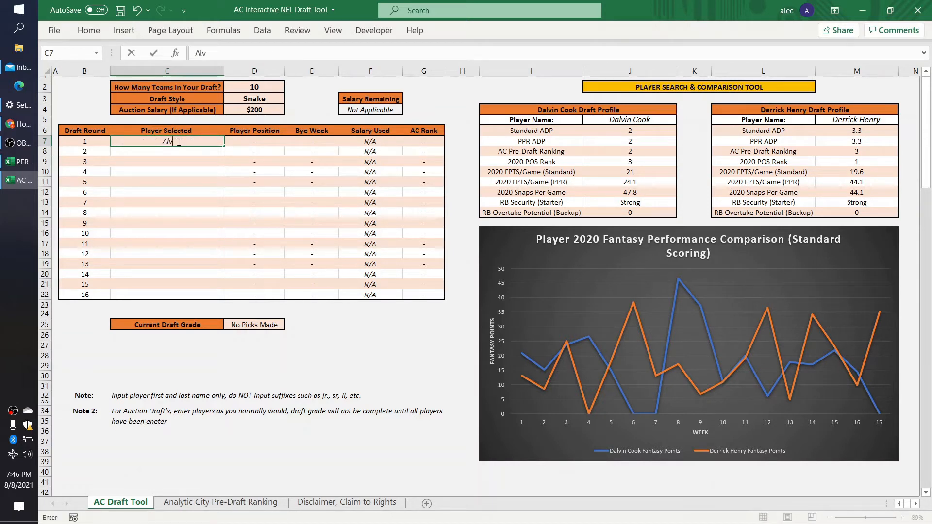
text(in Kamara)
key(Return)
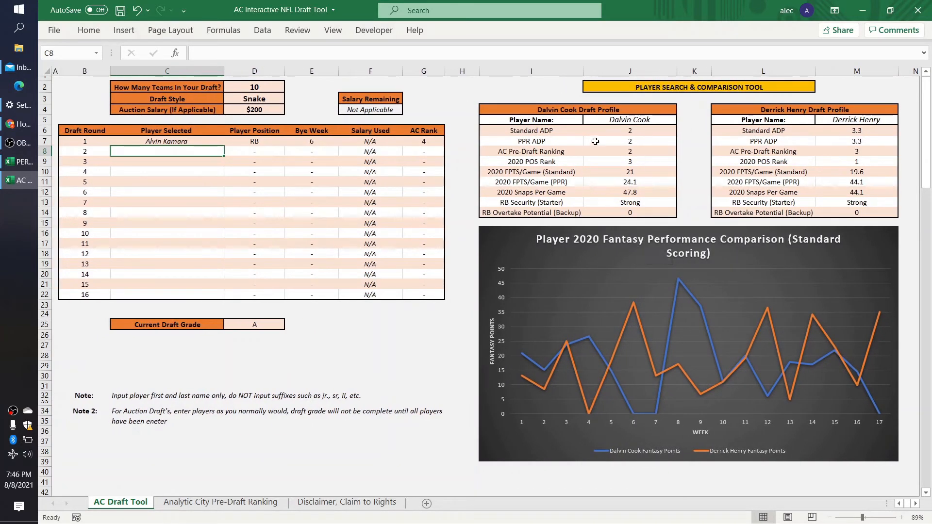
Examine the player name cells of the two draft profiles in the player search and comparison tool
click(614, 123)
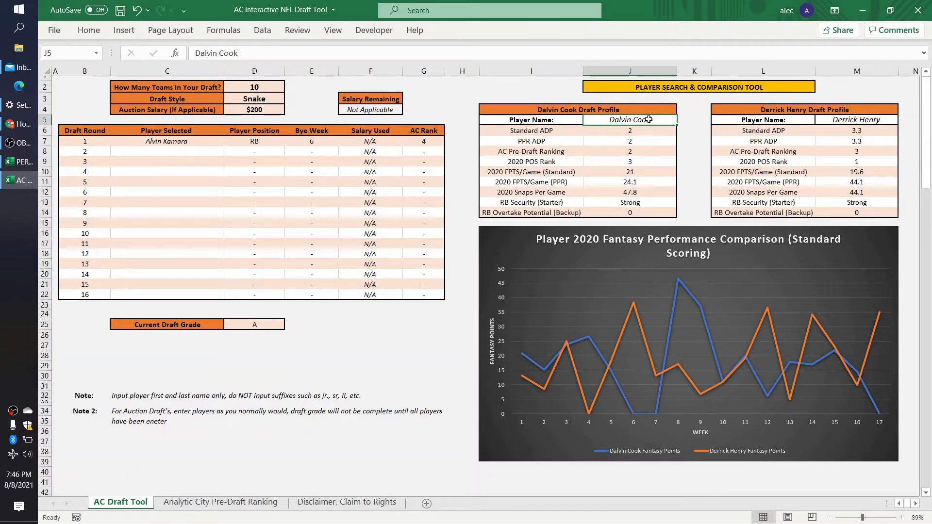
key(Right)
key(Right)
key(Right)
key(Left)
key(Left)
key(Left)
Review the Dalvin Cook profile from Standard ADP through ranking and fantasy points rows to 2020 Snaps Per Game
click(635, 130)
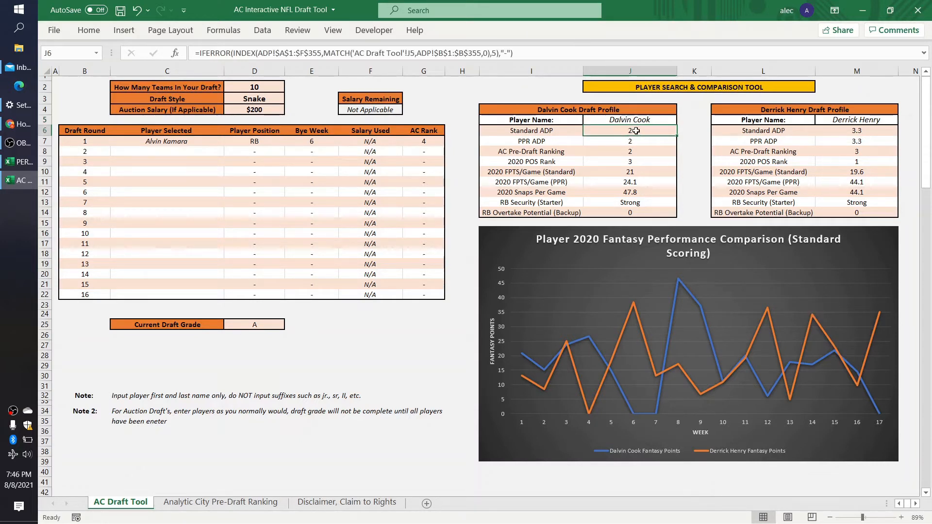
key(Left)
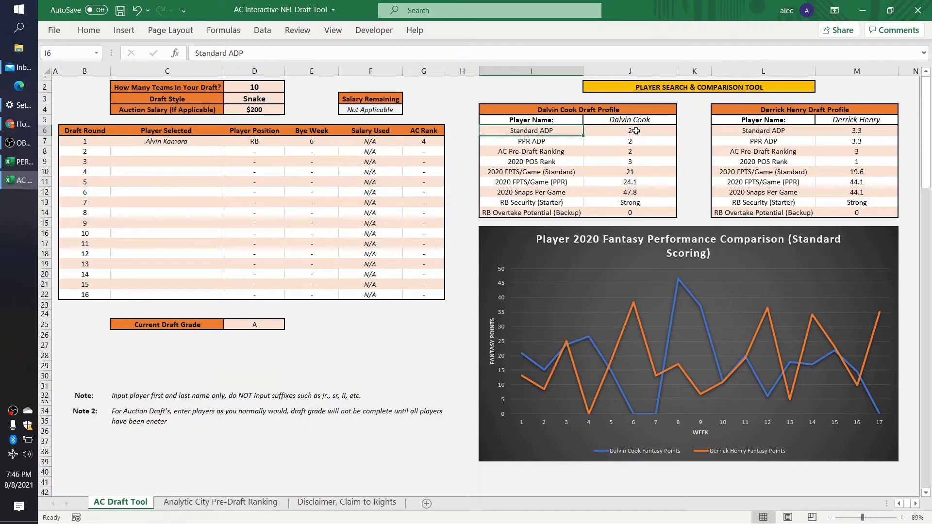
key(Down)
key(Right)
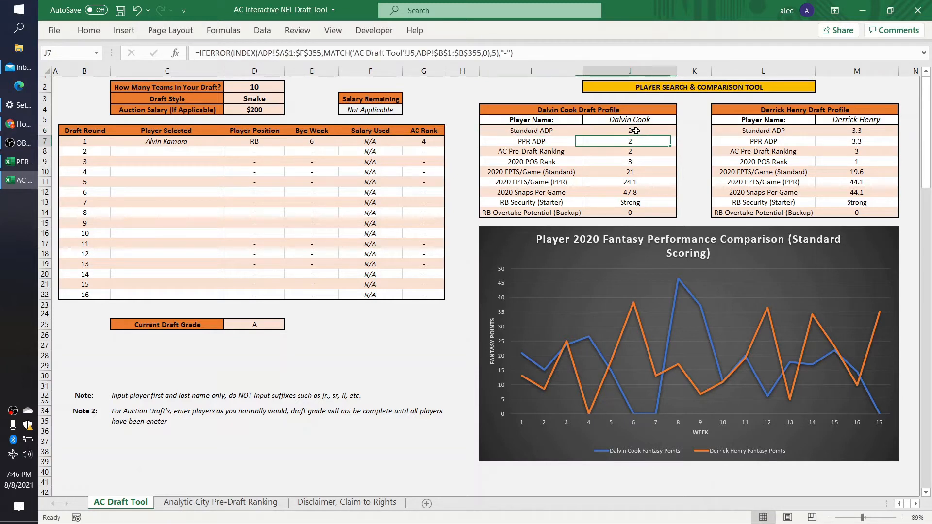
key(Left)
key(Down)
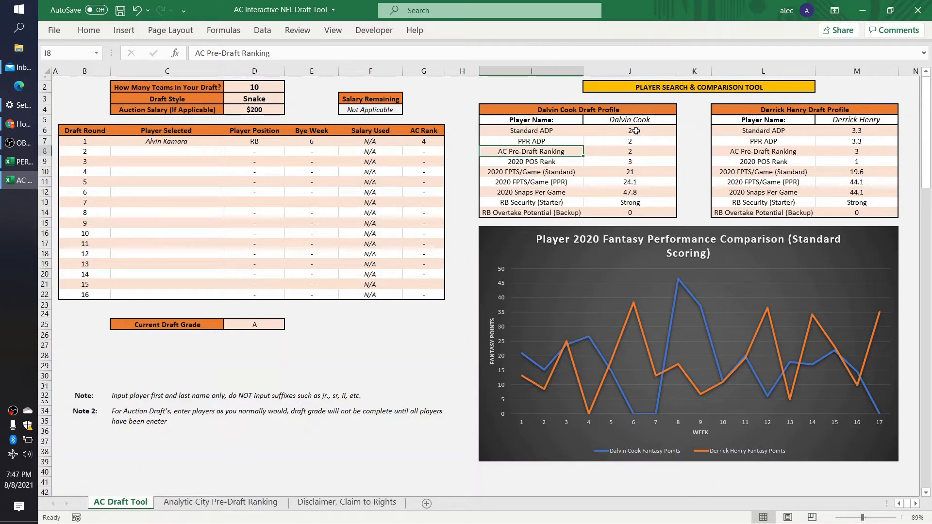
key(Right)
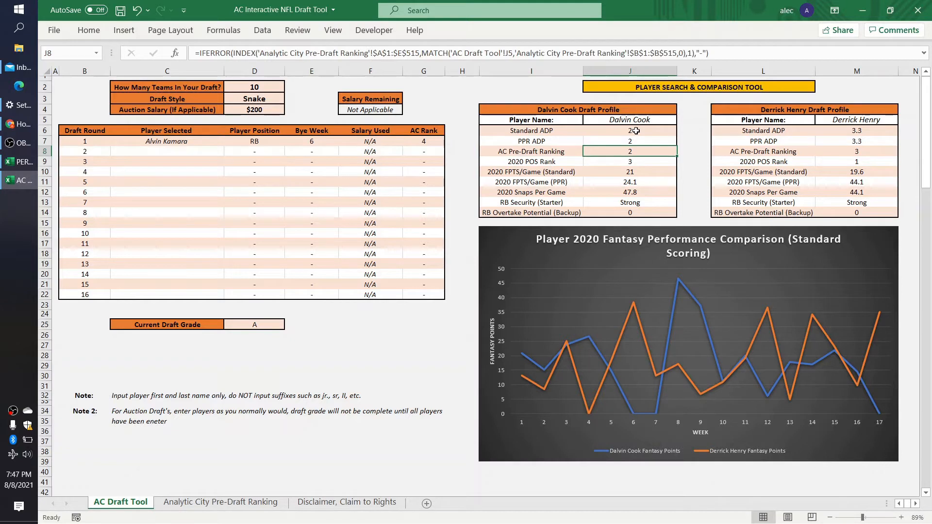
key(Down)
key(Left)
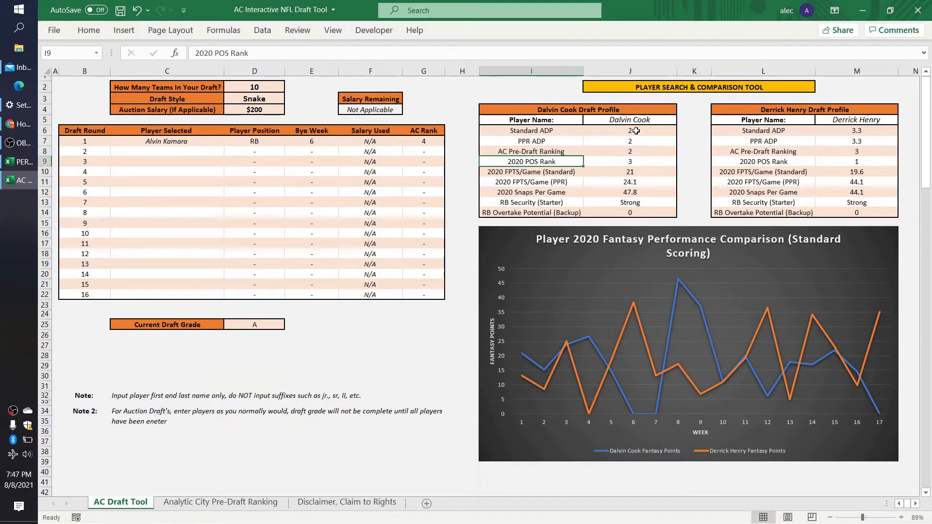
key(Down)
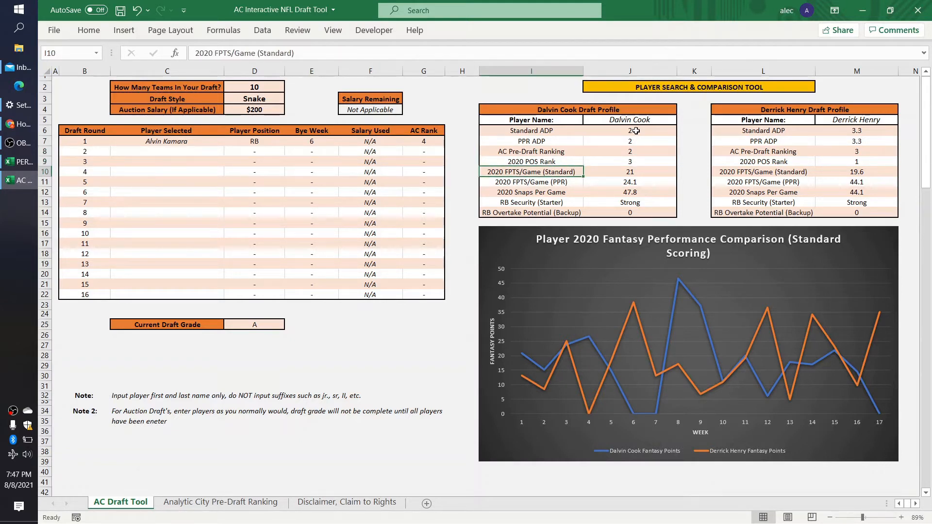
key(Down)
key(Down)
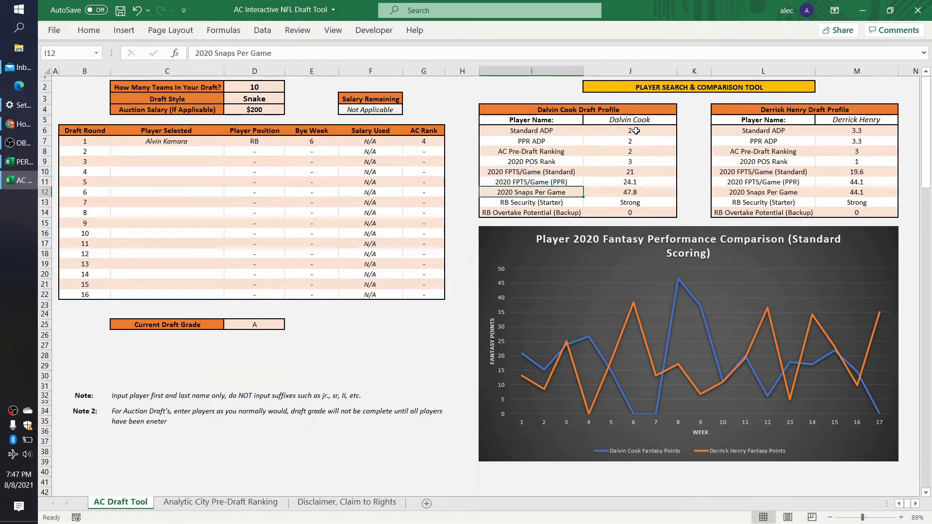
Examine the RB Security and RB Overtake Potential rows for Dalvin Cook, plus Derrick Henry's RB Security rating
key(Down)
key(Right)
key(Left)
key(Down)
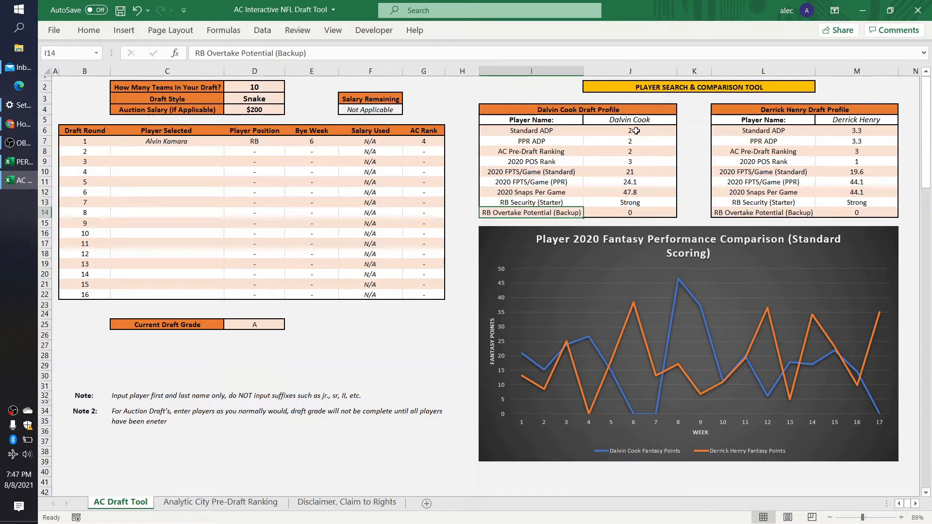
key(Right)
key(Up)
key(Left)
key(Down)
key(Right)
key(Up)
key(Left)
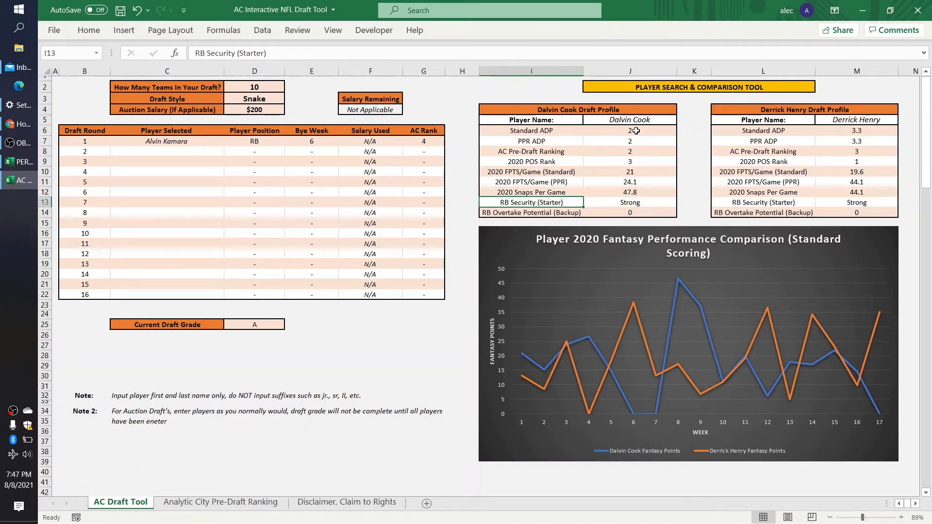
key(Right)
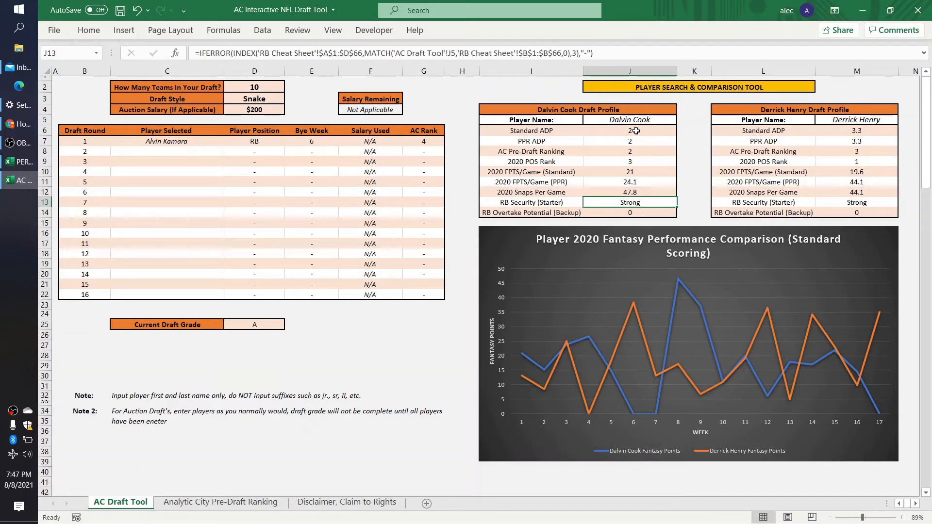
key(Right)
key(Right)
key(Right)
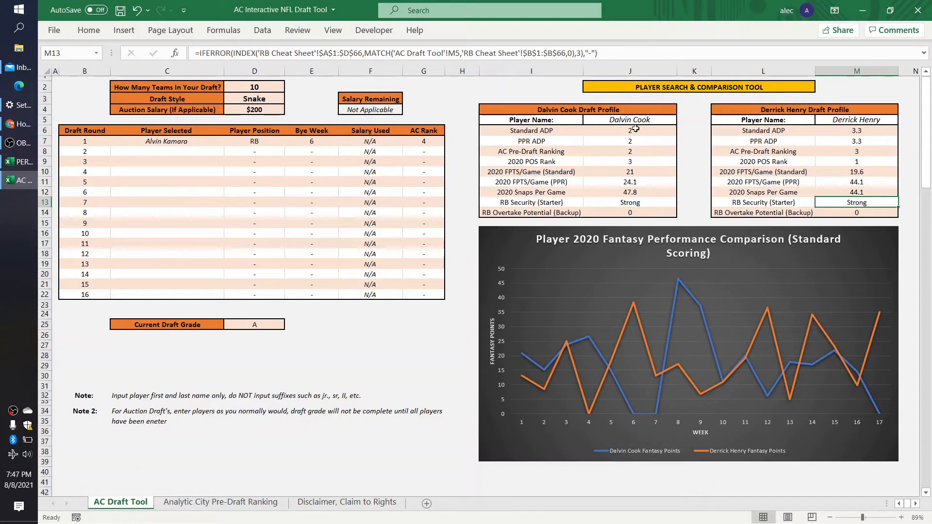
Replace Dalvin Cook with Alvin Kamara as the first profile's player name to compare against Derrick Henry
click(637, 119)
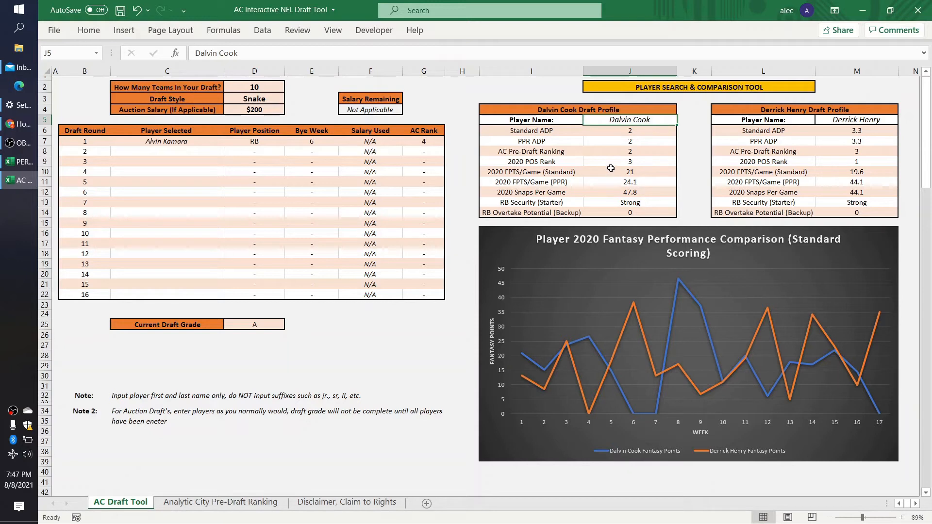
text(Alvin Kamara)
key(Return)
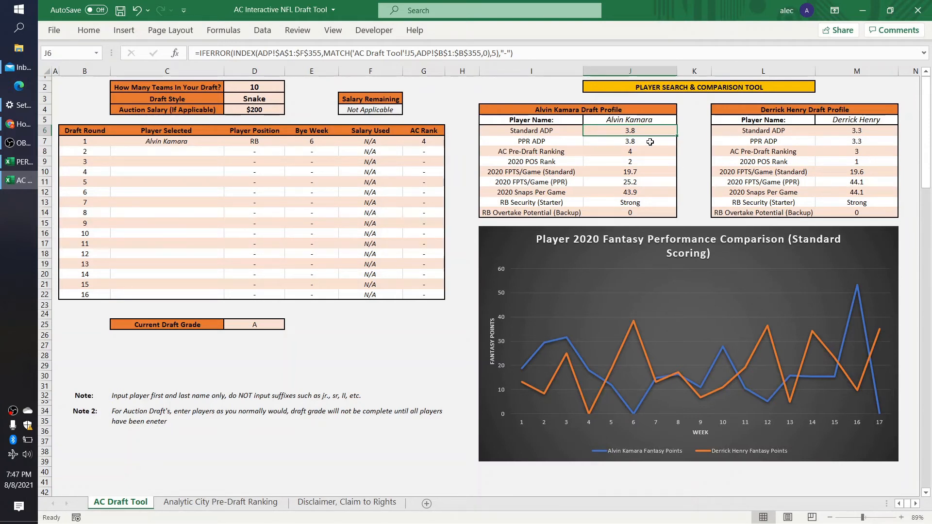
click(487, 249)
click(427, 303)
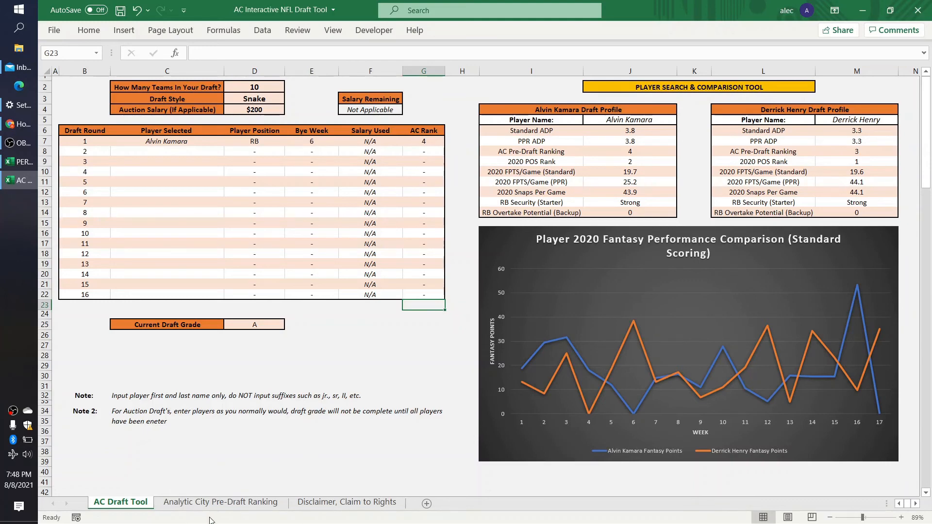
View the Disclaimer, Claim to Rights sheet and return to the AC Draft Tool sheet
click(325, 501)
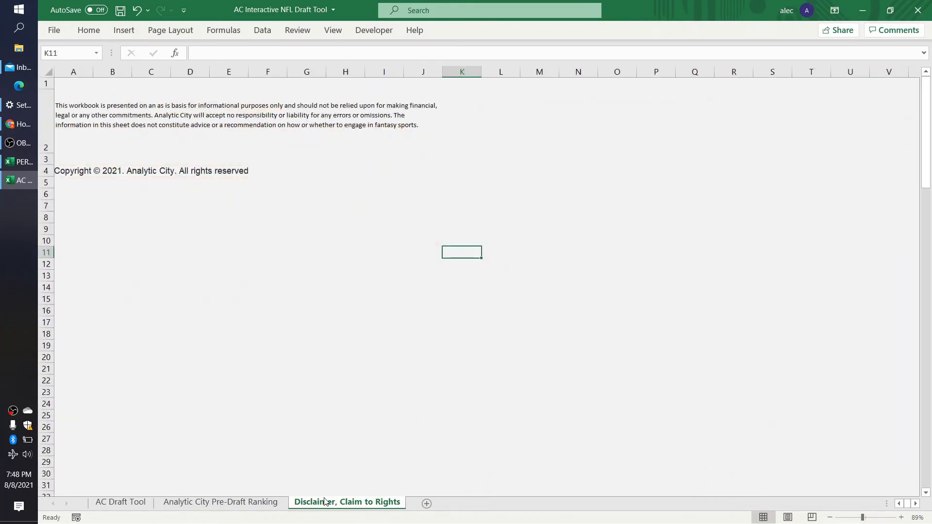
click(131, 504)
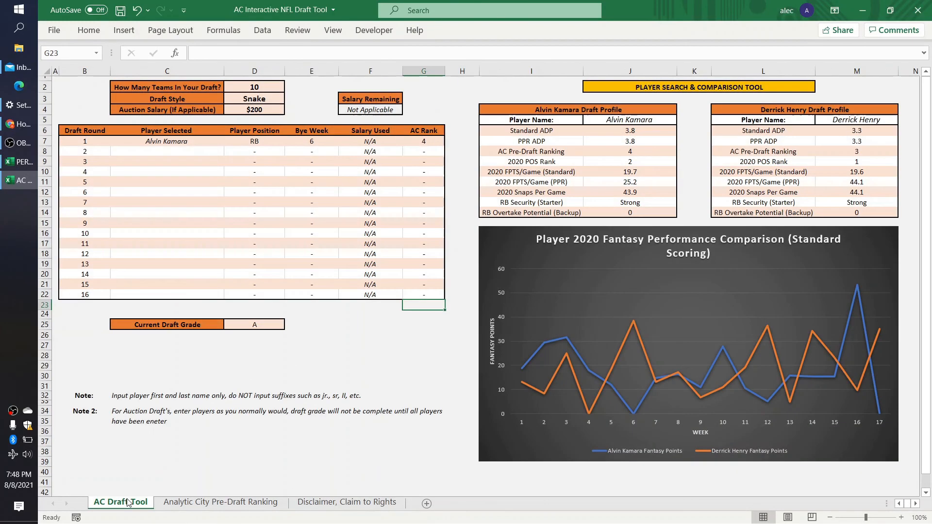
click(360, 322)
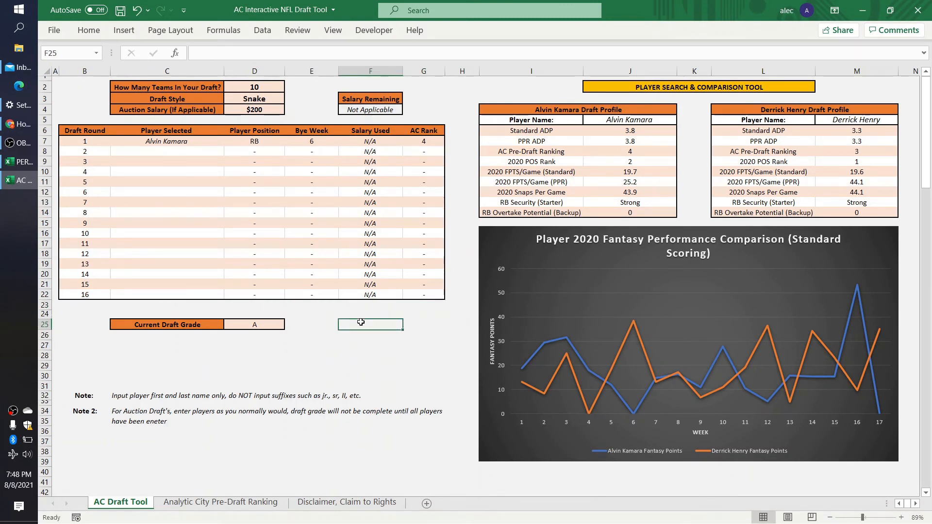